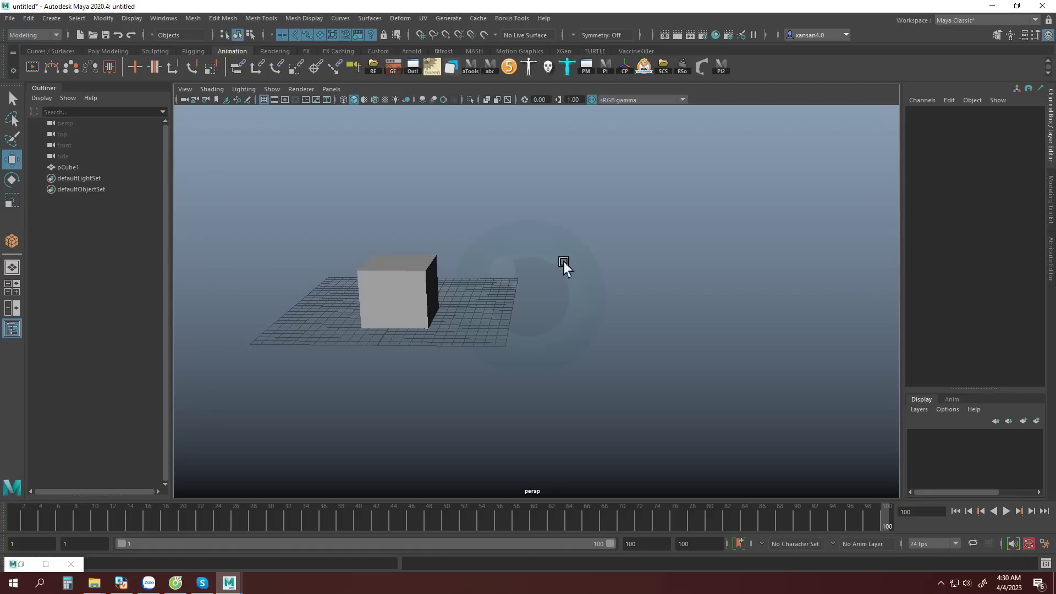
# - Select pCube1, preview its motion at frames 34 and 59, and show its animation curves
pyautogui.click(395, 300)
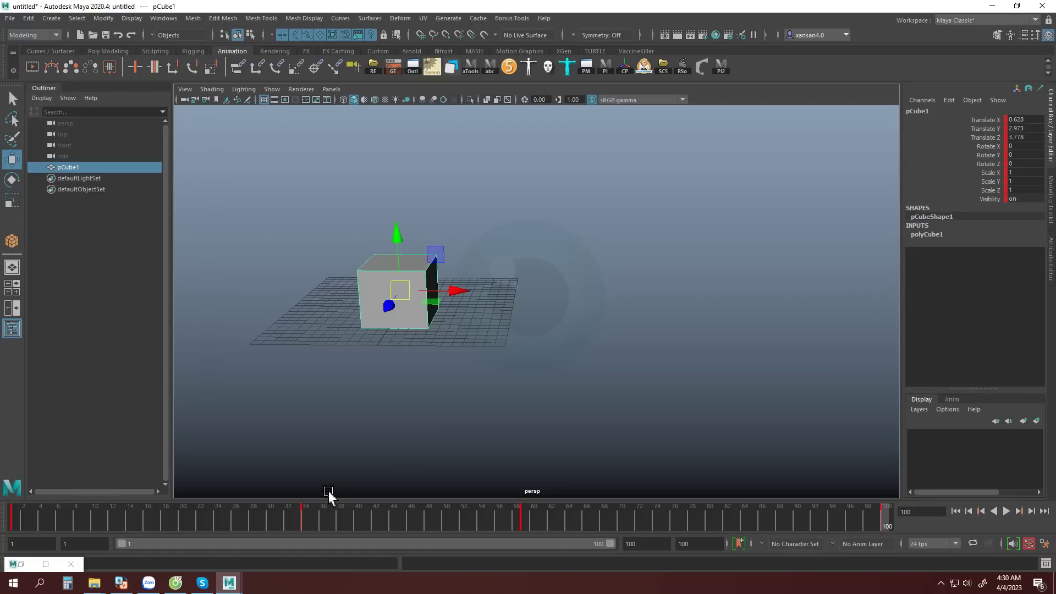
pyautogui.click(306, 518)
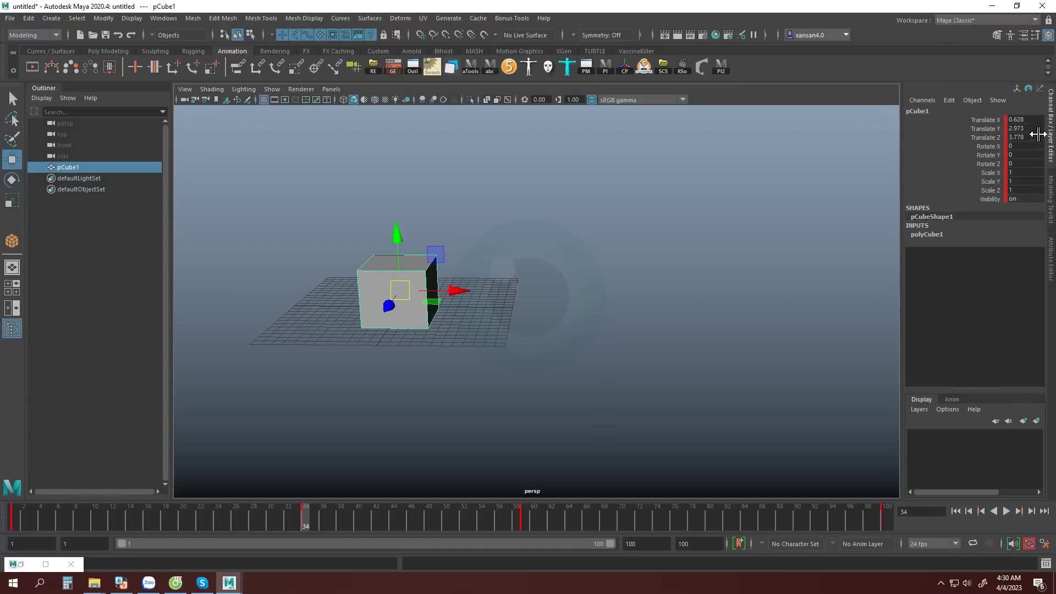
pyautogui.click(527, 522)
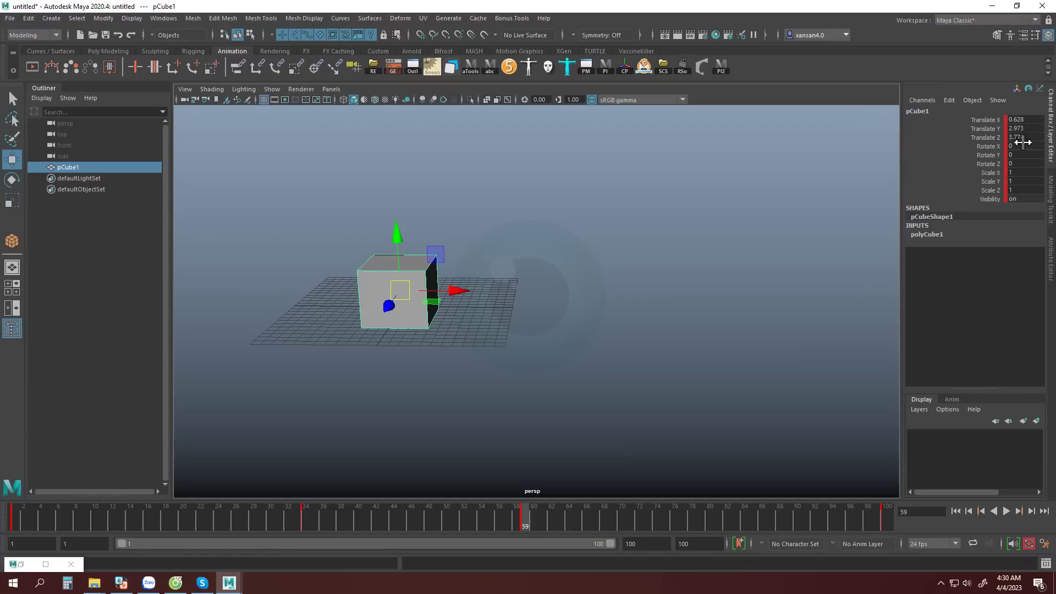
pyautogui.click(306, 525)
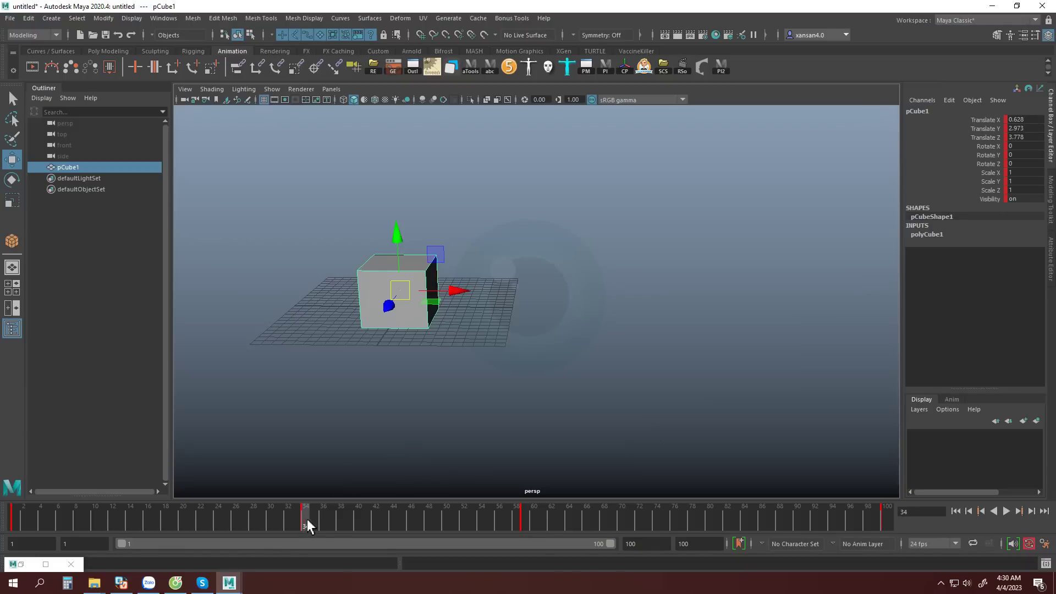
pyautogui.click(525, 525)
pyautogui.moveTo(245, 525); pyautogui.dragTo(926, 528)
pyautogui.click(393, 66)
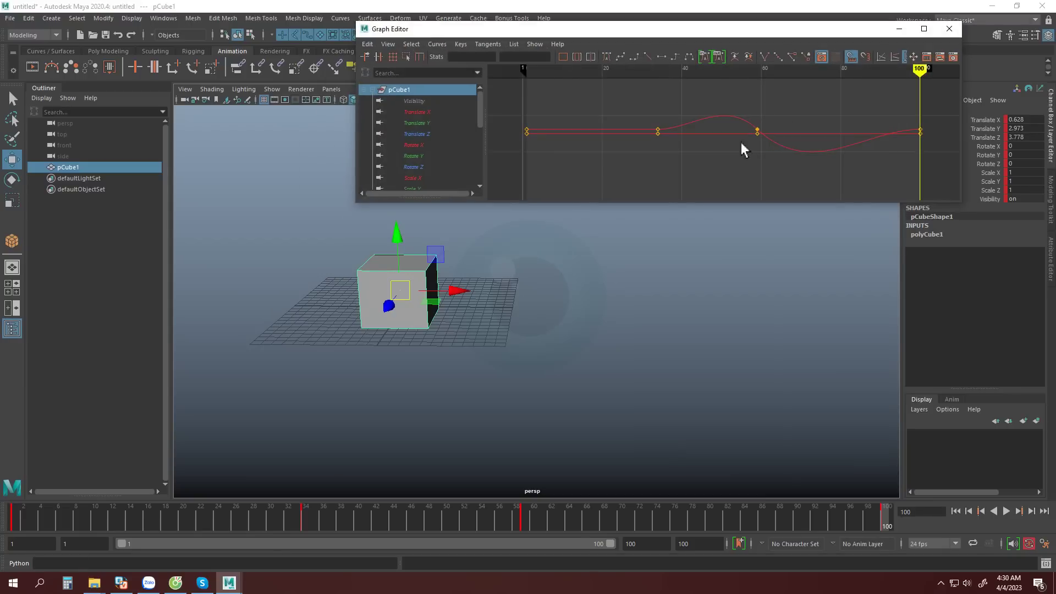
# - Isolate Translate X, tweak its frame 59 key, then flatten all its keys to 0.628
pyautogui.click(424, 113)
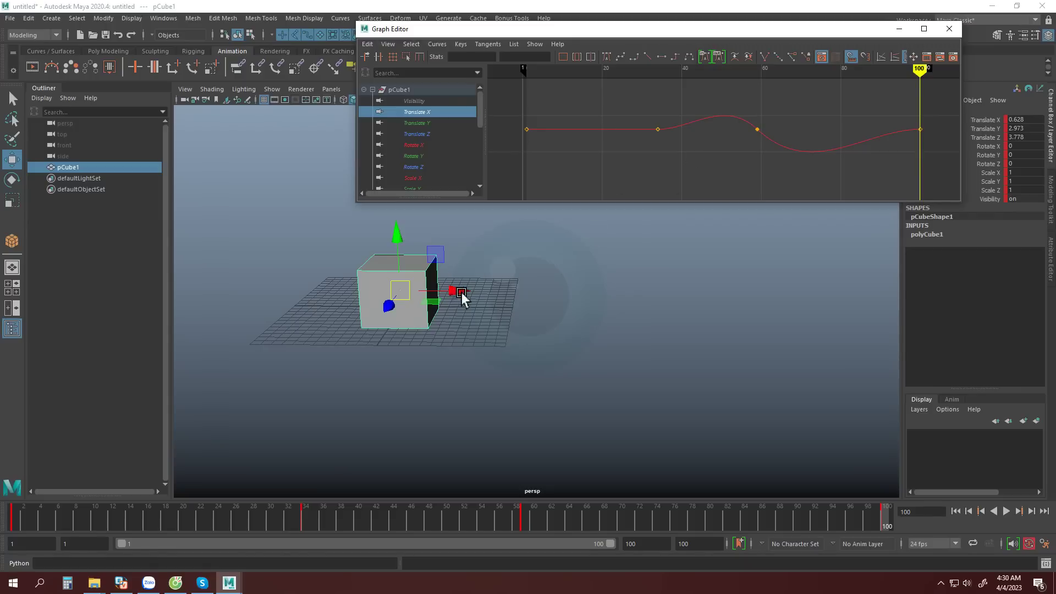
pyautogui.moveTo(490, 522); pyautogui.dragTo(481, 520)
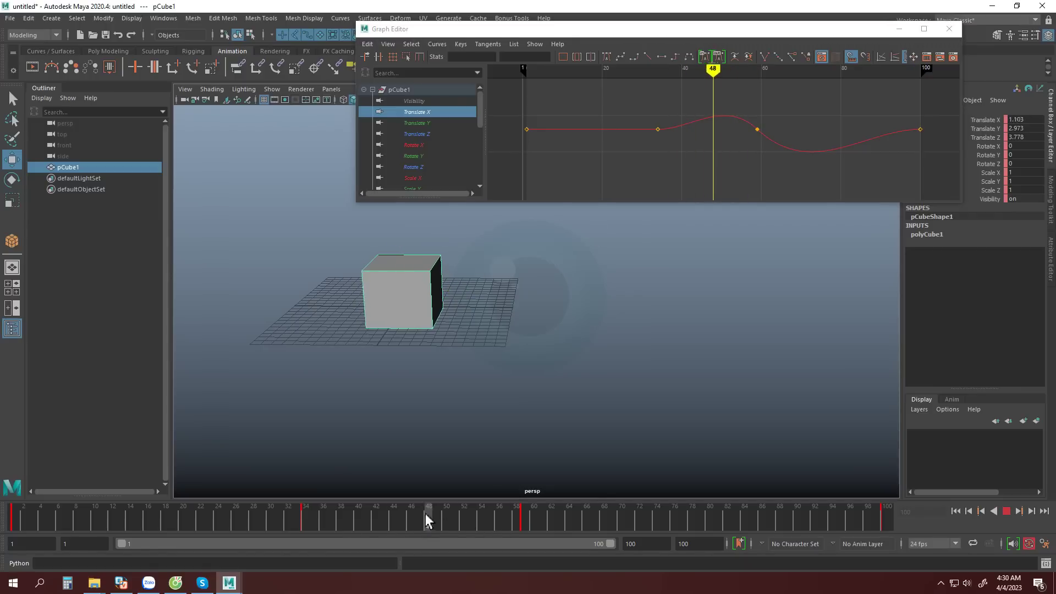
pyautogui.click(757, 129)
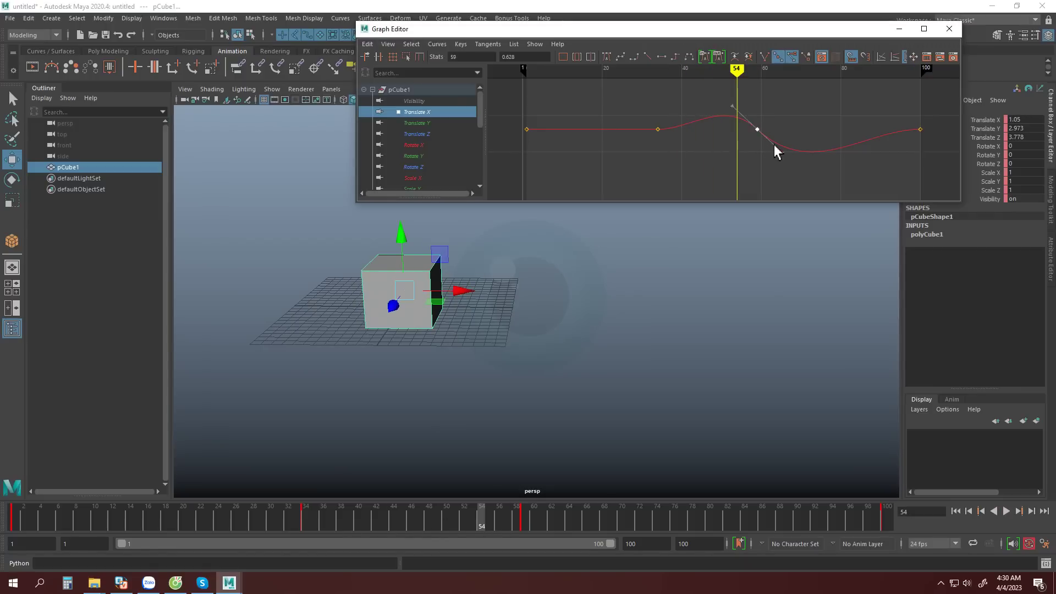
pyautogui.moveTo(781, 152)
pyautogui.mouseDown()
pyautogui.moveTo(784, 166)
pyautogui.moveTo(759, 145)
pyautogui.mouseUp()
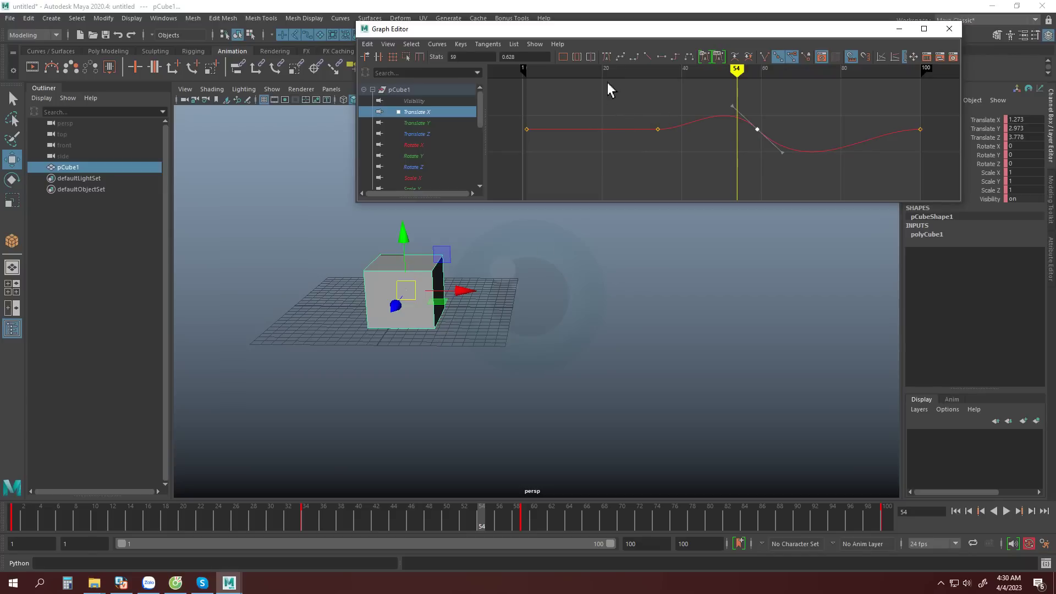
pyautogui.moveTo(606, 80); pyautogui.dragTo(789, 184)
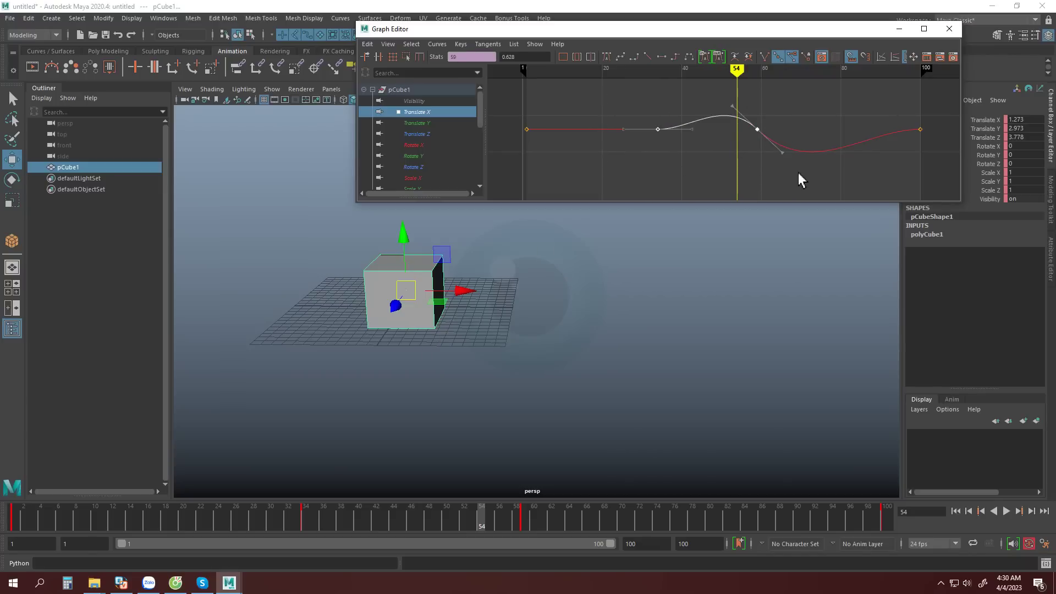
pyautogui.click(605, 61)
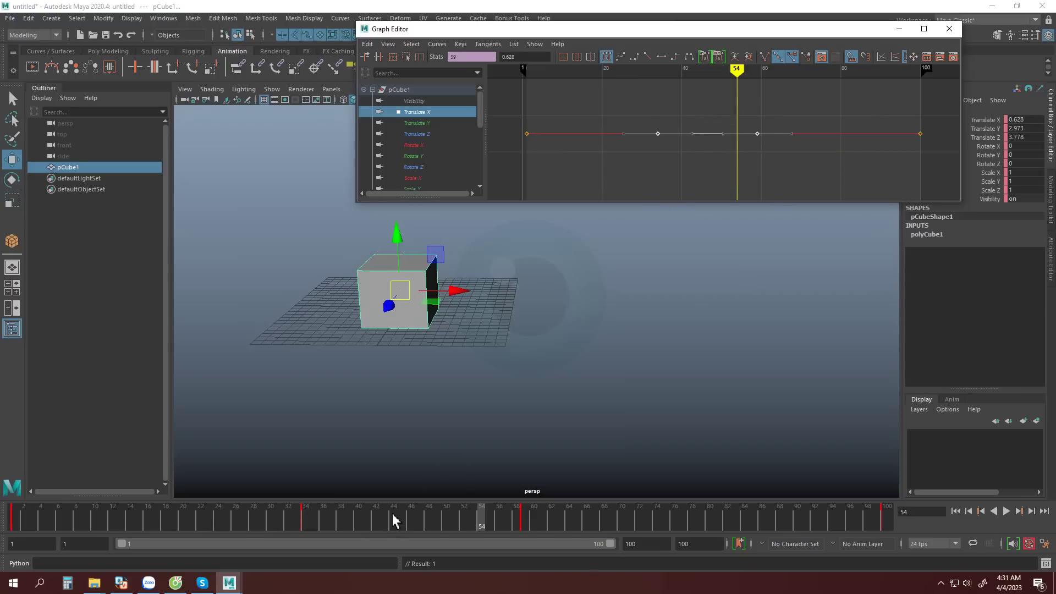
# - Play the animation to frame 57, move the Graph Editor left, and show all channels
pyautogui.hotkey('alt', 'v')
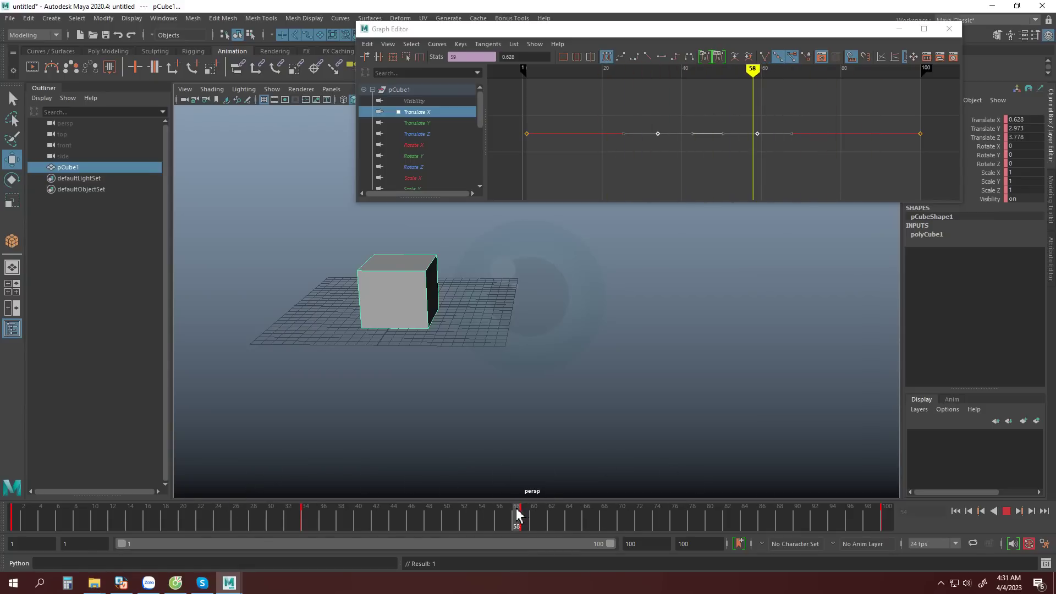
pyautogui.moveTo(518, 516); pyautogui.dragTo(510, 516)
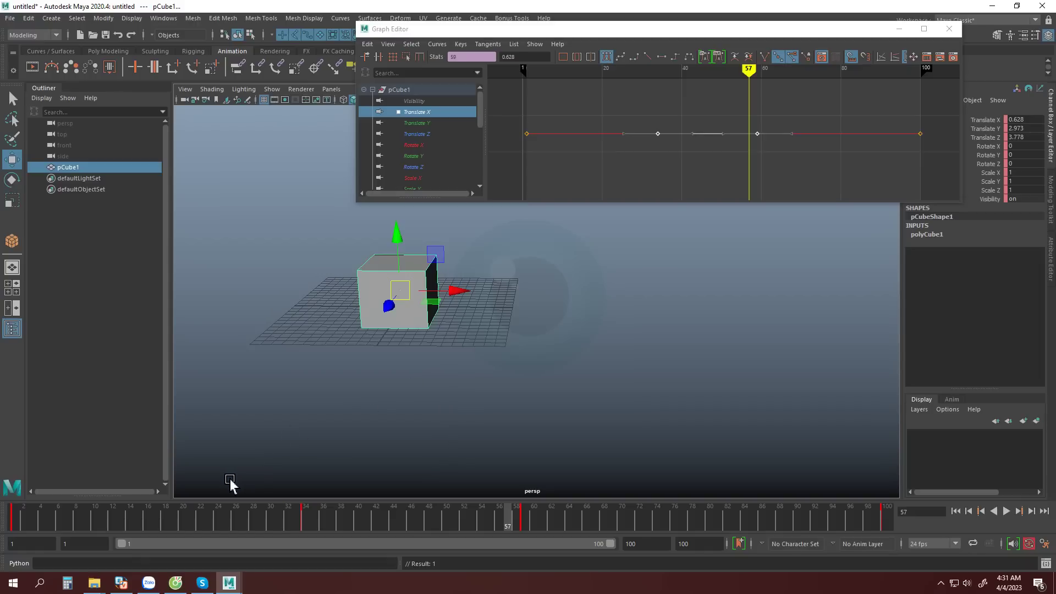
pyautogui.moveTo(262, 471)
pyautogui.mouseDown()
pyautogui.moveTo(758, 345)
pyautogui.moveTo(883, 94)
pyautogui.moveTo(832, 84)
pyautogui.moveTo(841, 89)
pyautogui.mouseUp()
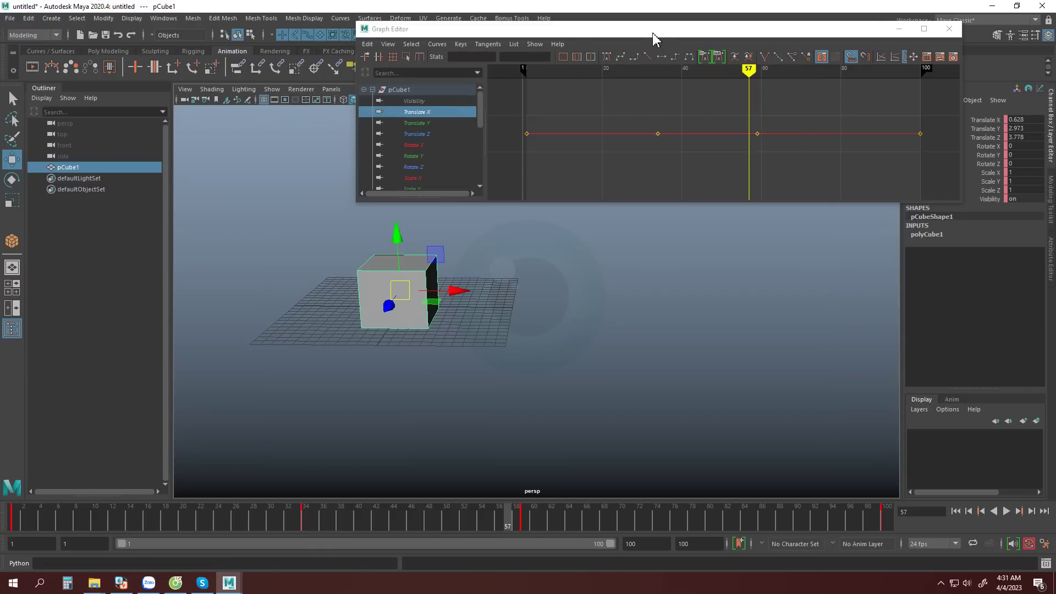
pyautogui.moveTo(653, 32)
pyautogui.mouseDown()
pyautogui.moveTo(636, 46)
pyautogui.moveTo(568, 19)
pyautogui.mouseUp()
pyautogui.click(382, 104)
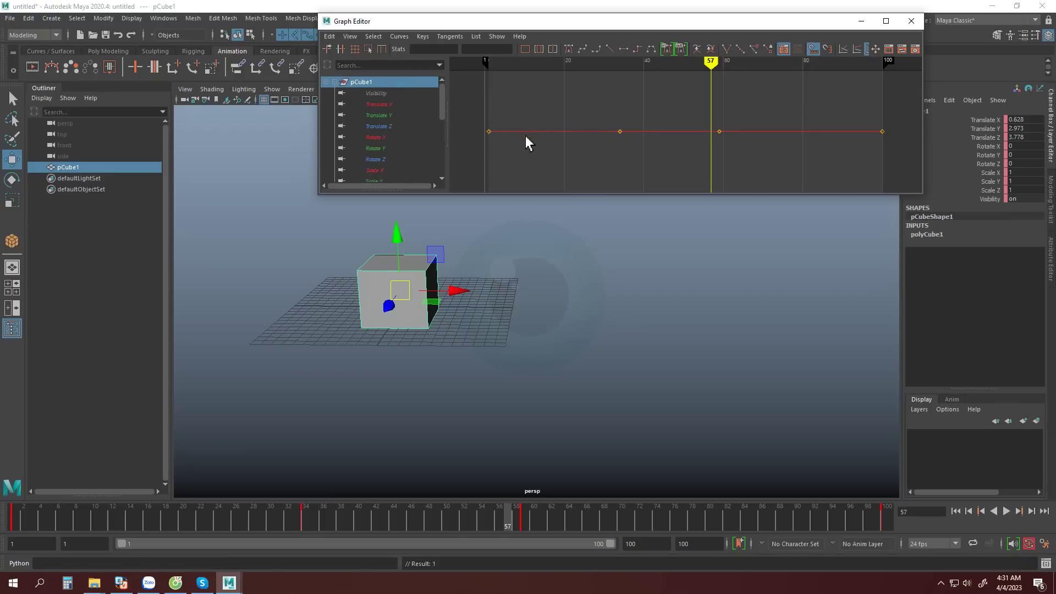
# - Apply Flat Tangents across all keys of the wavy red curve
pyautogui.moveTo(609, 109)
pyautogui.mouseDown()
pyautogui.moveTo(716, 151)
pyautogui.moveTo(763, 133)
pyautogui.mouseUp()
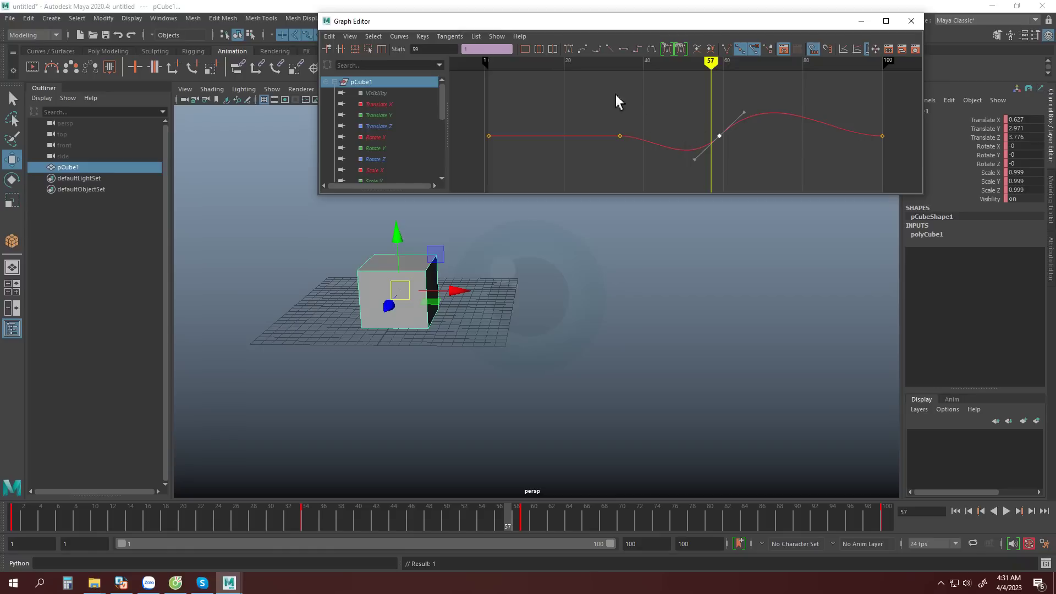
pyautogui.click(666, 94)
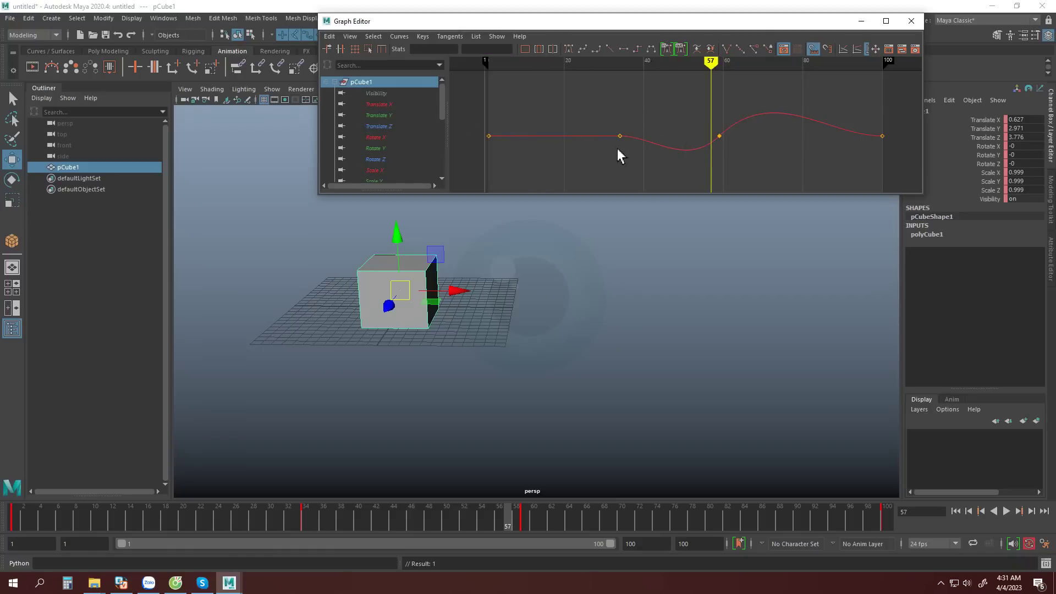
pyautogui.click(569, 49)
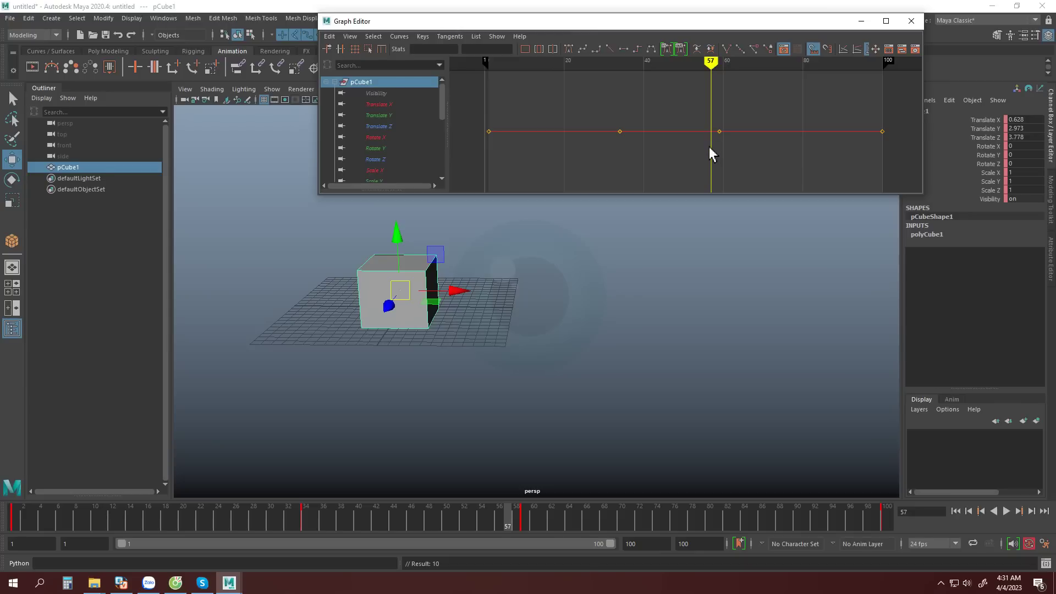
# - Isolate Translate Y and raise its keys at frames 34 and 100
pyautogui.moveTo(266, 429); pyautogui.dragTo(525, 329)
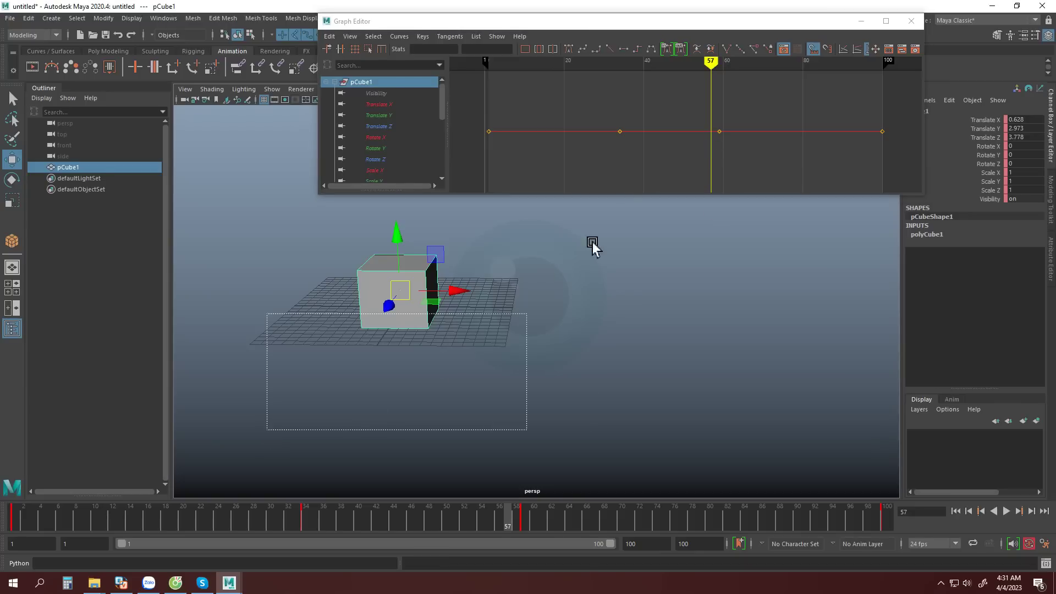
pyautogui.click(566, 52)
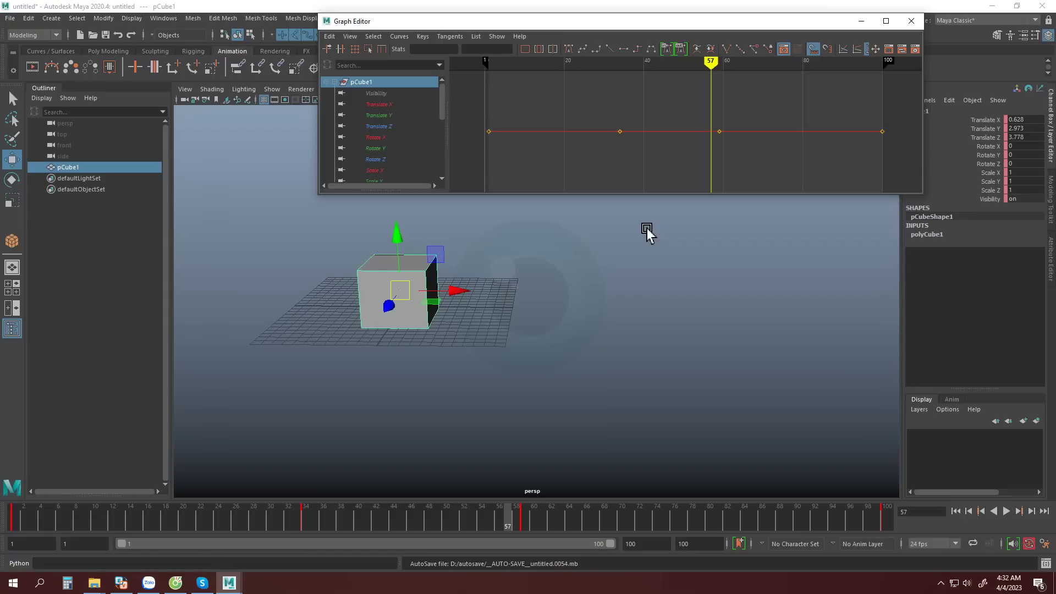
pyautogui.click(389, 116)
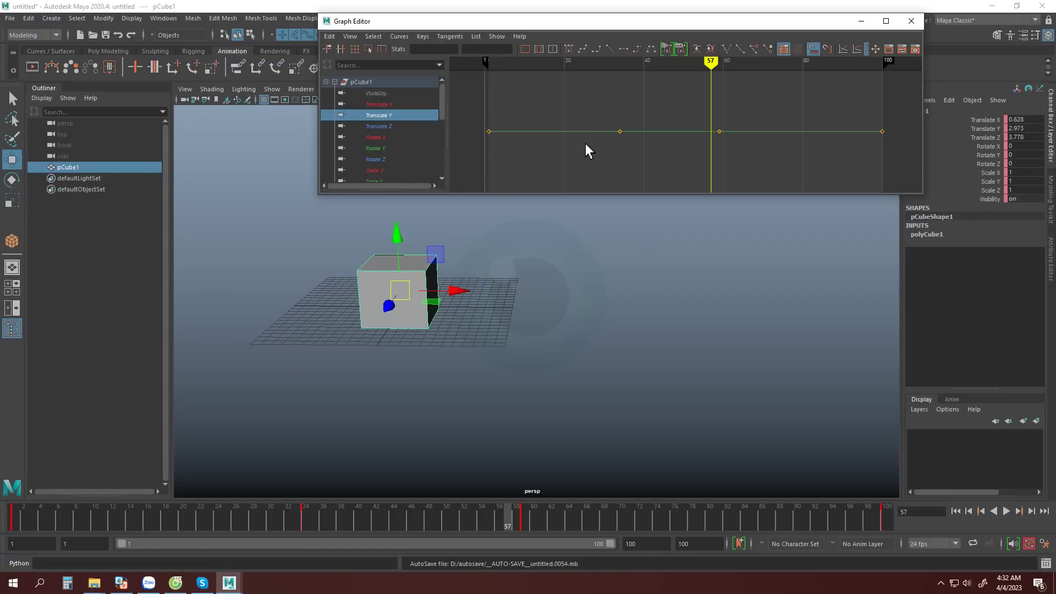
pyautogui.moveTo(596, 112); pyautogui.dragTo(632, 148)
pyautogui.moveTo(622, 138); pyautogui.dragTo(619, 72, button='middle')
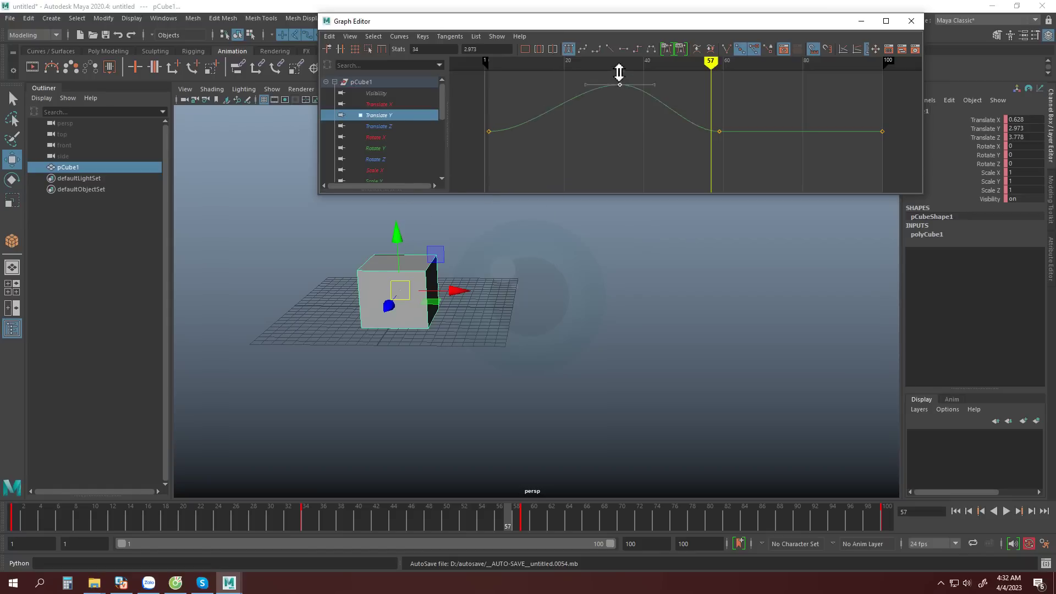
pyautogui.moveTo(876, 160); pyautogui.dragTo(902, 118)
pyautogui.moveTo(896, 132); pyautogui.dragTo(896, 103, button='middle')
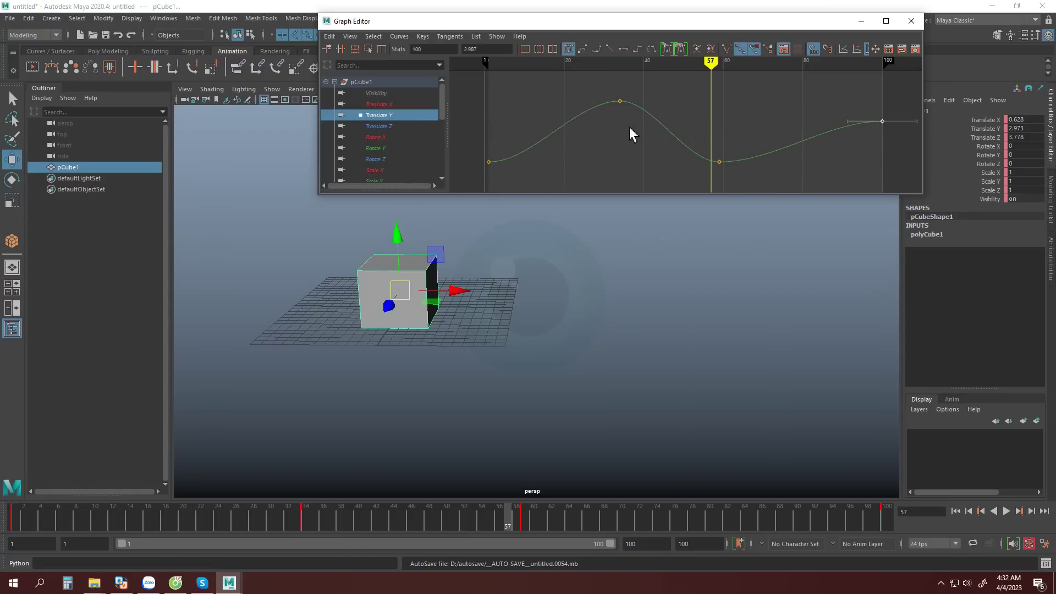
# - Make the frame 59 key's tangents linear, break them, and steepen the out-tangent
pyautogui.moveTo(707, 150); pyautogui.dragTo(734, 171)
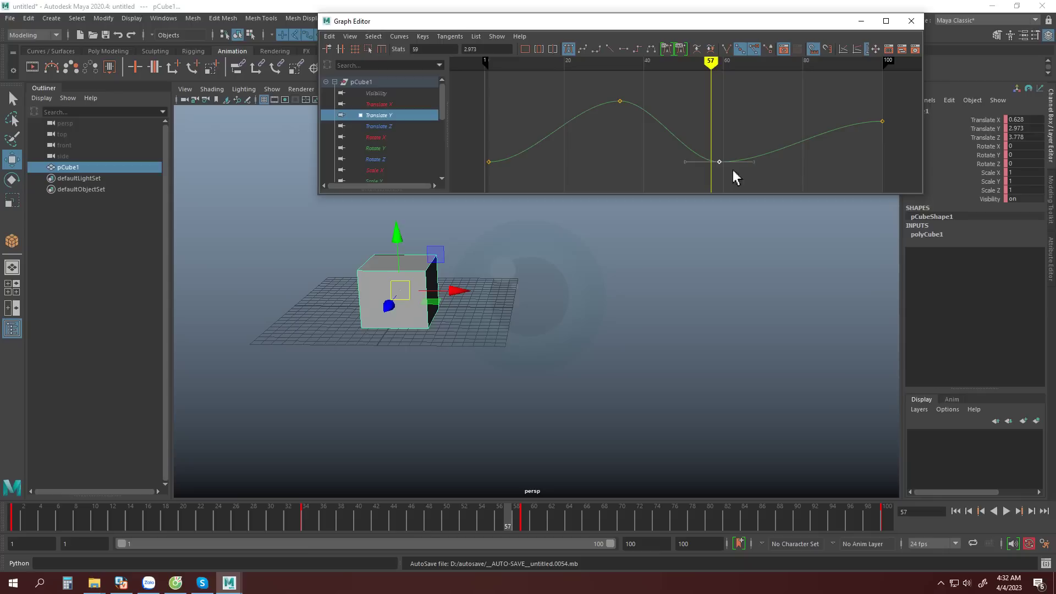
pyautogui.click(609, 49)
pyautogui.click(583, 50)
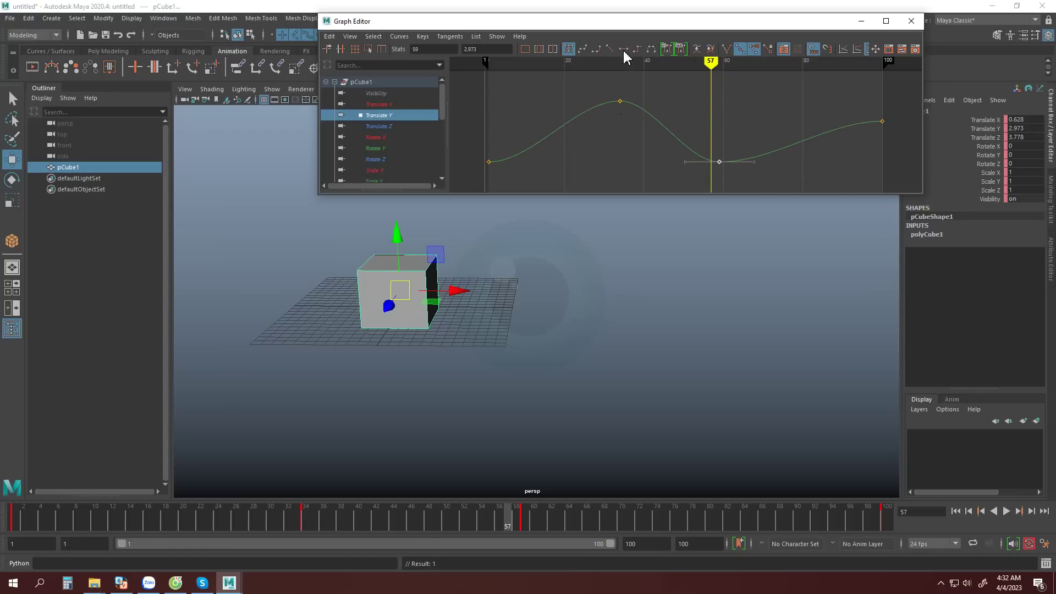
pyautogui.click(609, 49)
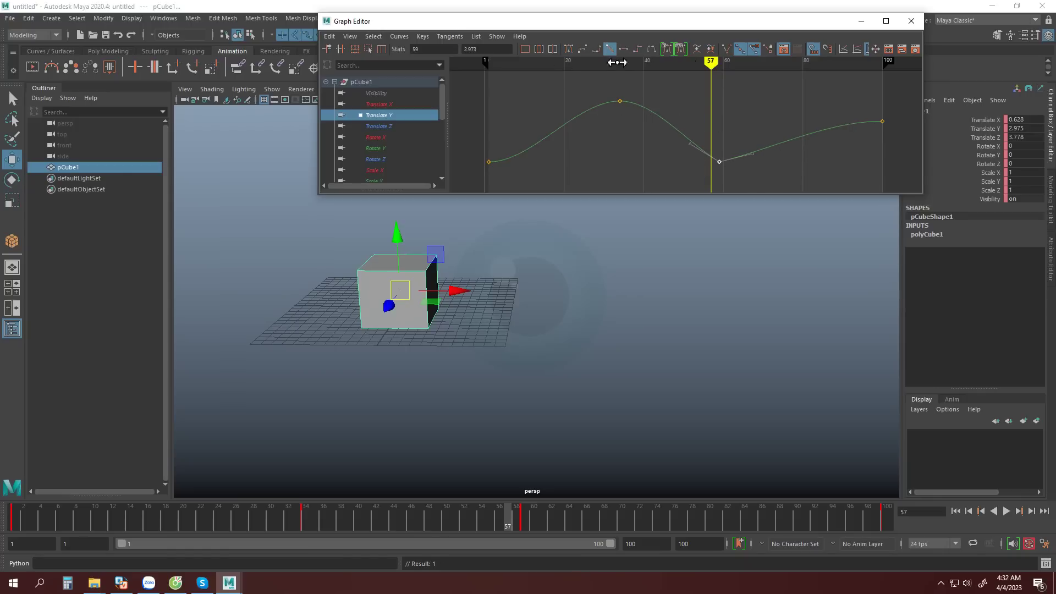
pyautogui.click(726, 49)
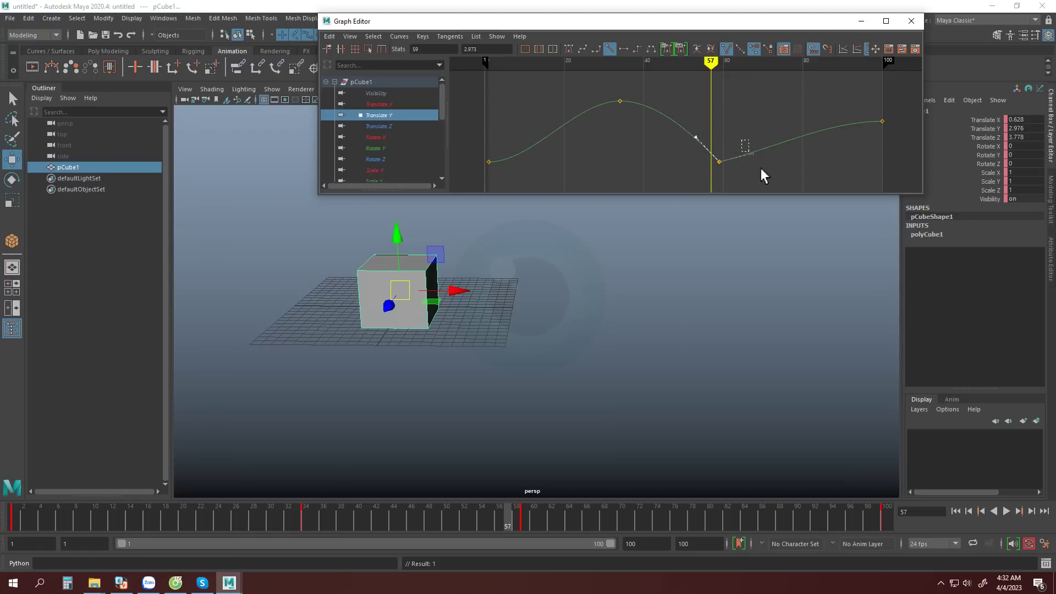
pyautogui.moveTo(751, 154); pyautogui.dragTo(756, 157)
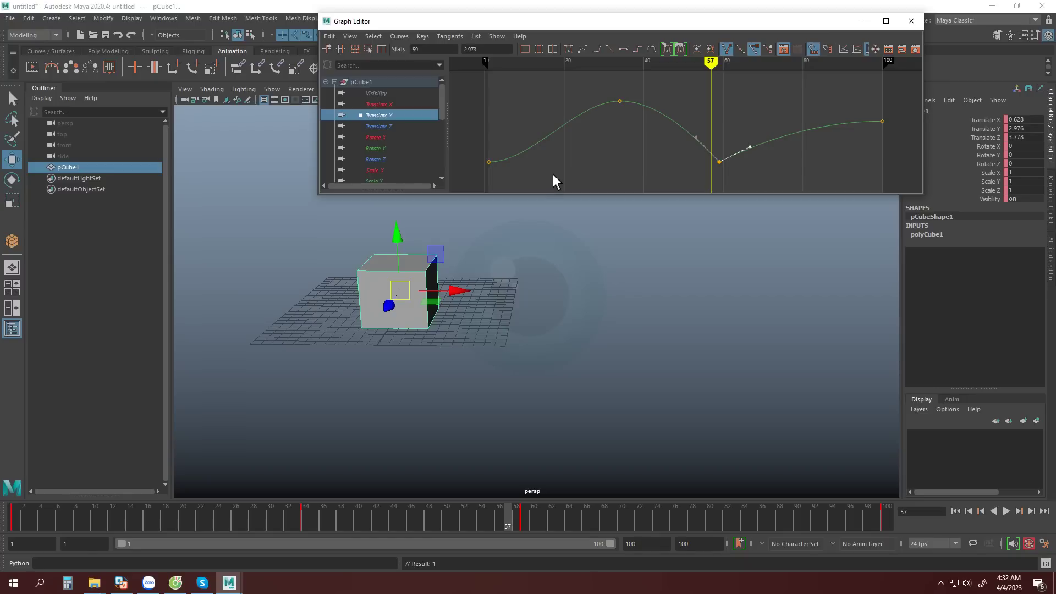
# - Reselect pCube1 and give the frame 57 key Auto/Spline tangents to round the dip
pyautogui.click(509, 365)
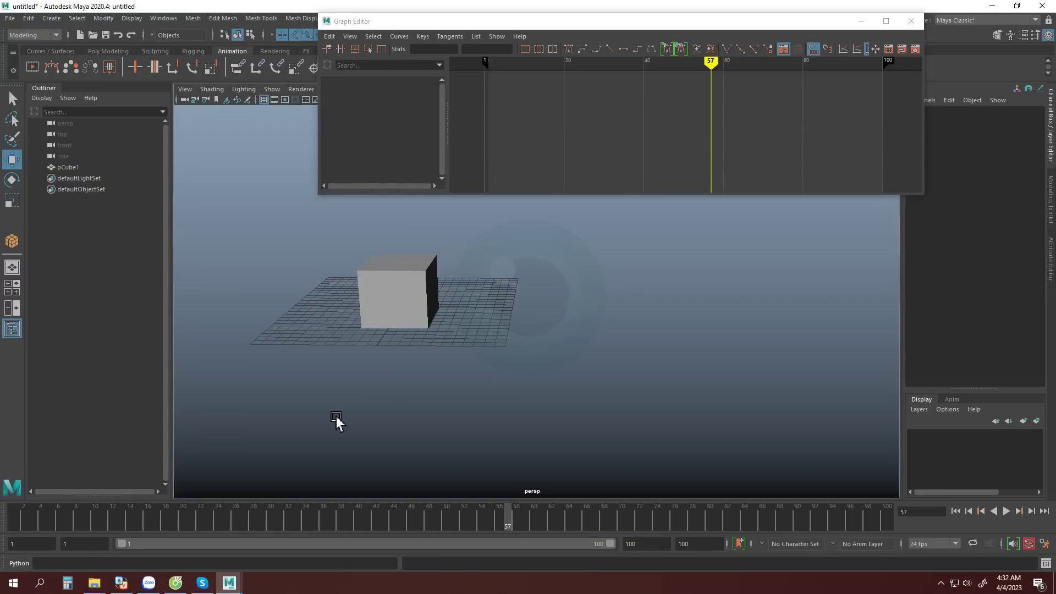
pyautogui.click(432, 300)
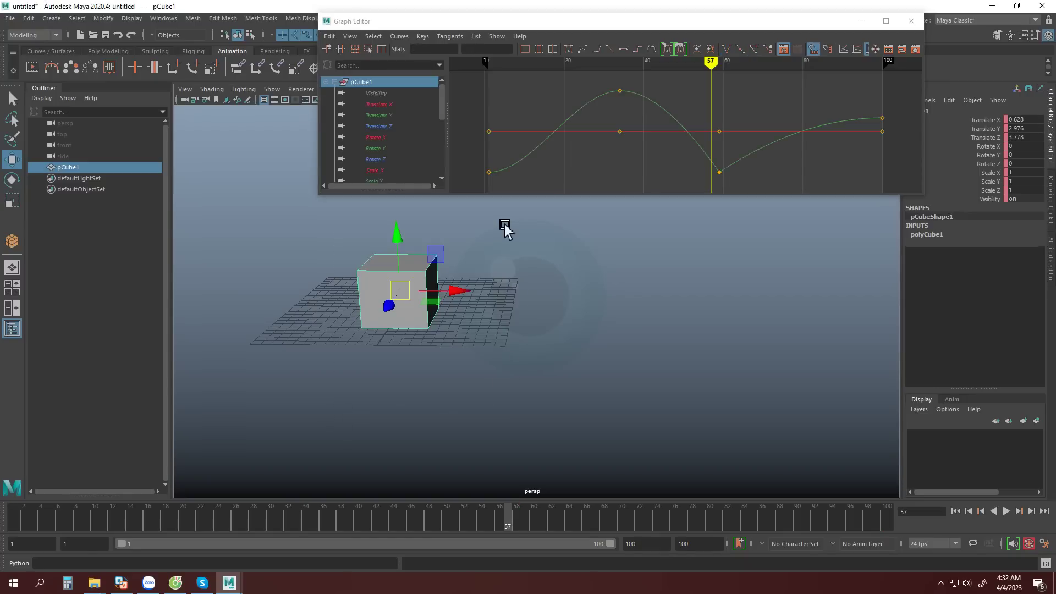
pyautogui.click(568, 49)
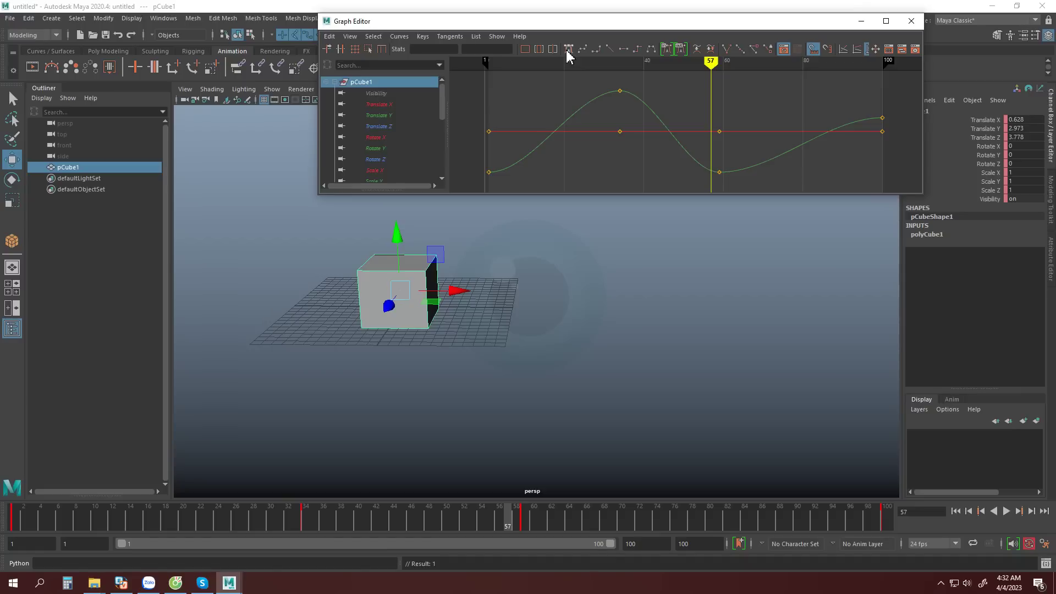